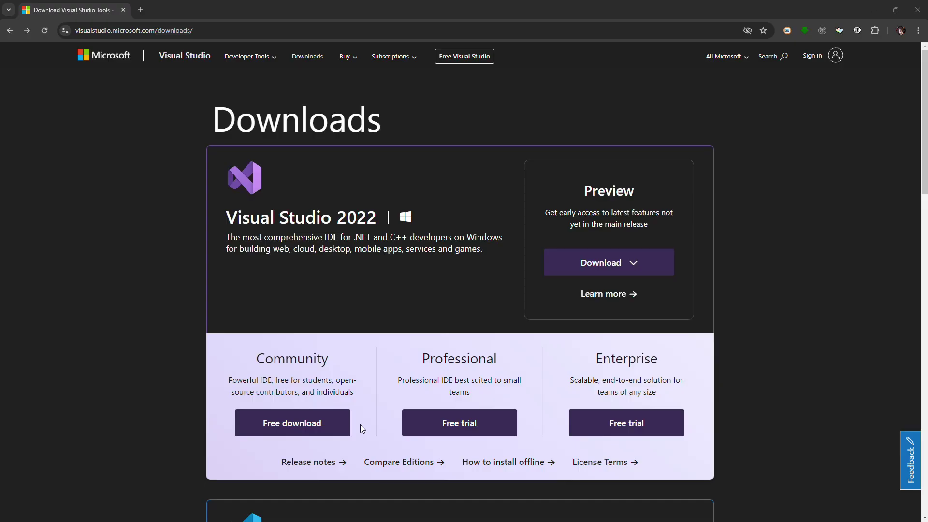
Step: Save the Visual Studio setup and keep the Desktop development with C++ workload selected for Build Tools 2022
left_click(329, 428)
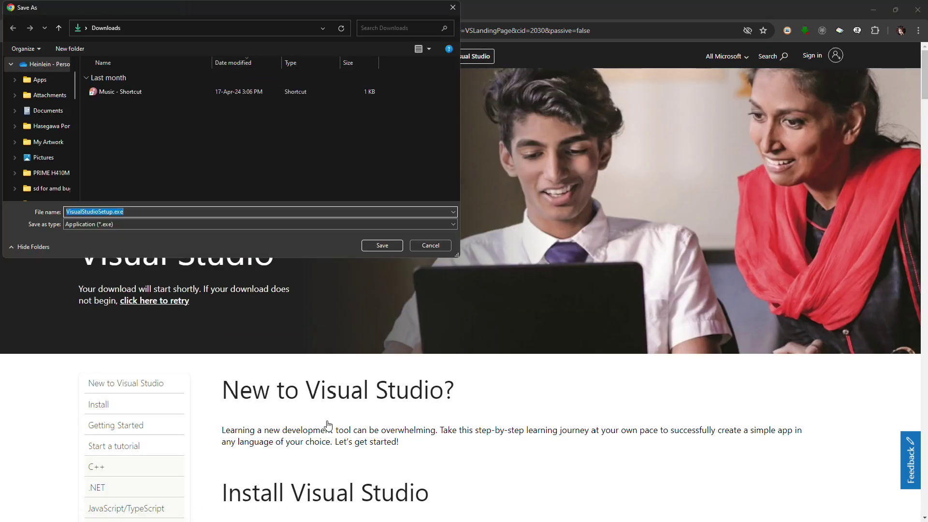
left_click(392, 246)
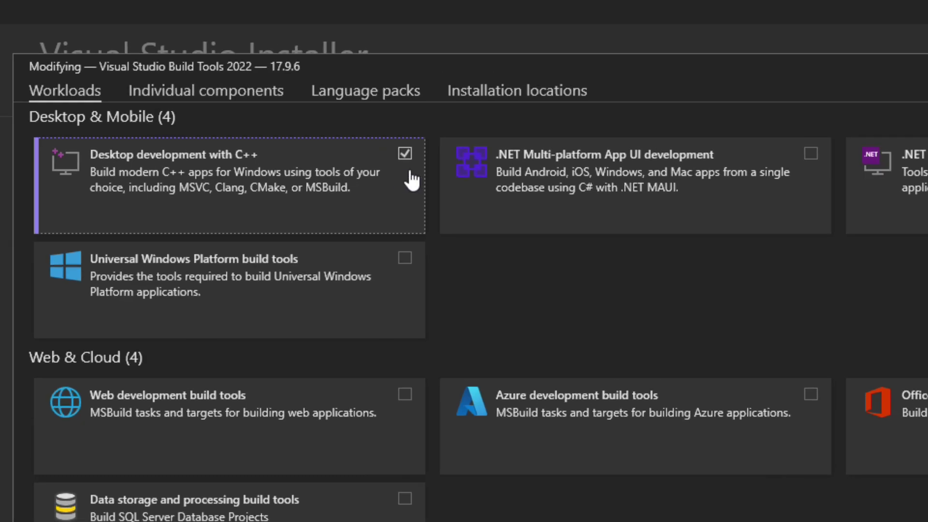
left_click(402, 180)
left_click(401, 180)
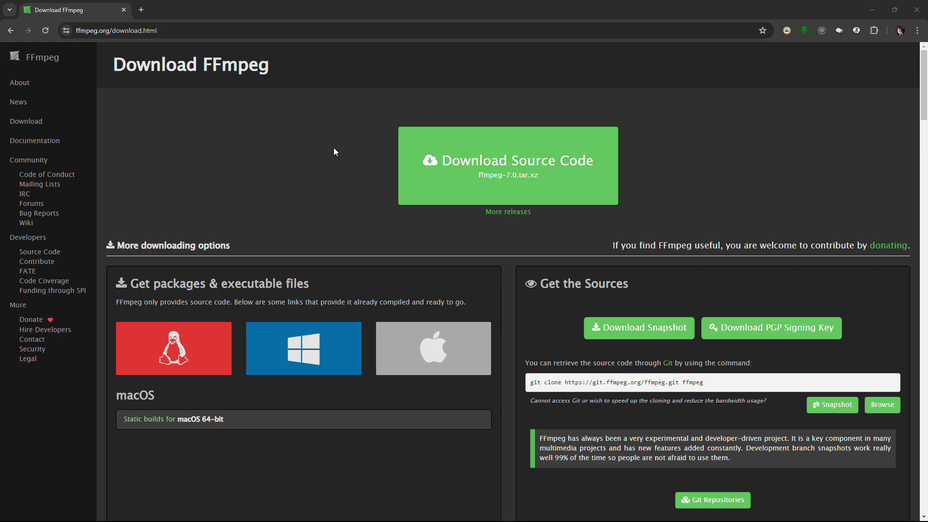
scroll(334, 147, "down", 3)
Step: Download ffmpeg-master-latest-win64-gpl.zip from the BtbN FFmpeg Windows builds release assets
mouse_move(303, 203)
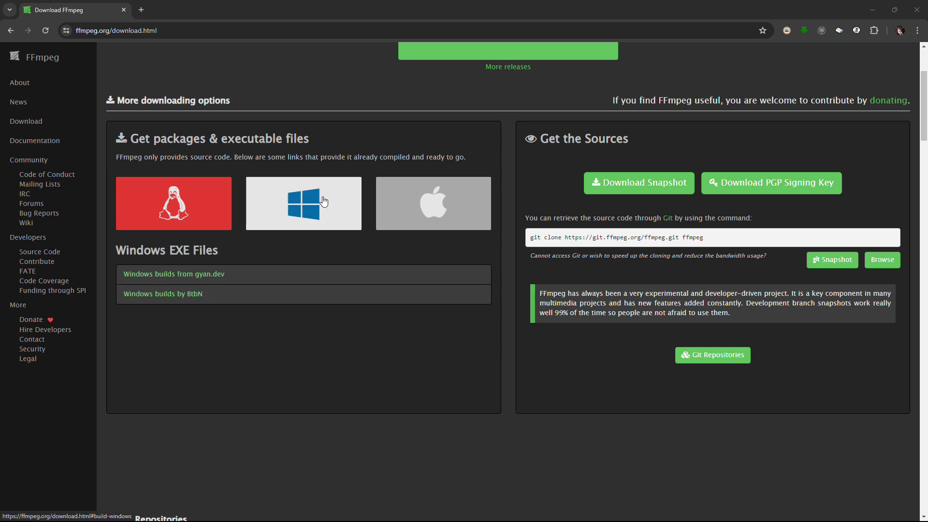
left_click(193, 296)
scroll(404, 300, "down", 3)
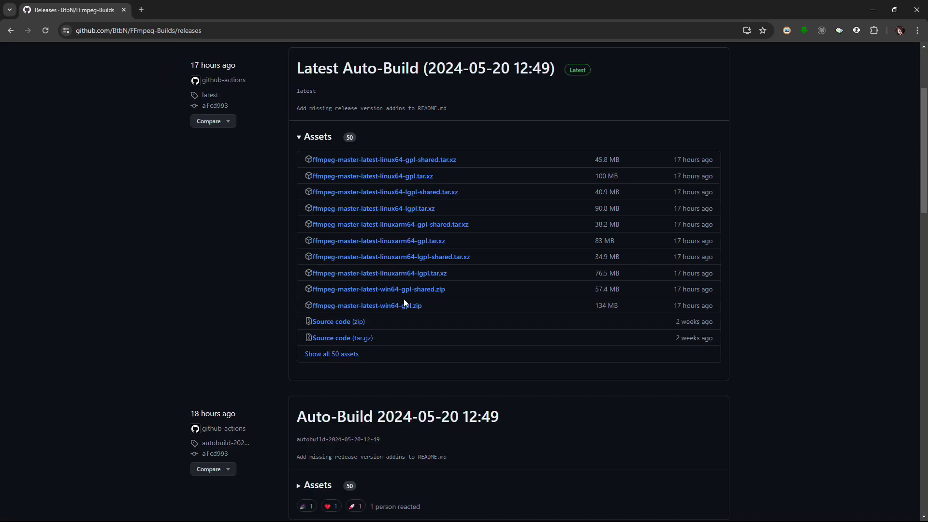
scroll(404, 300, "down", 1)
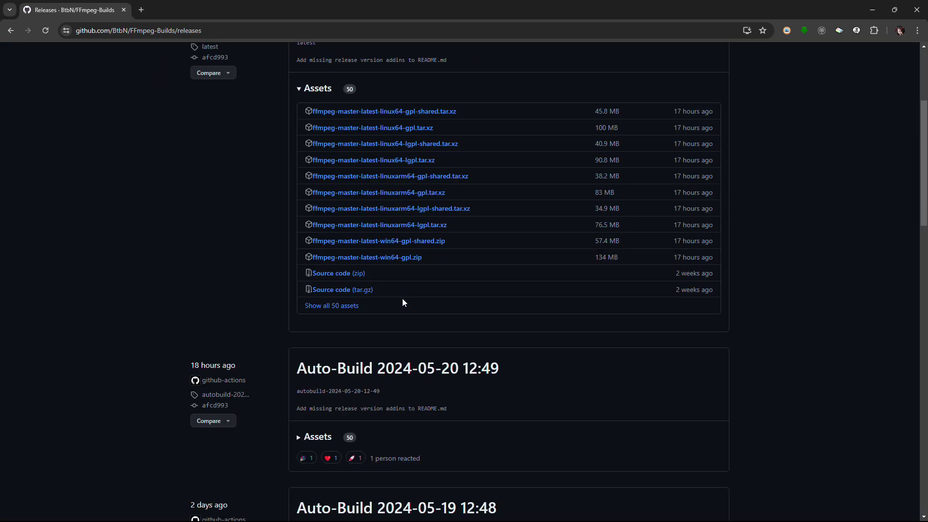
left_click(399, 262)
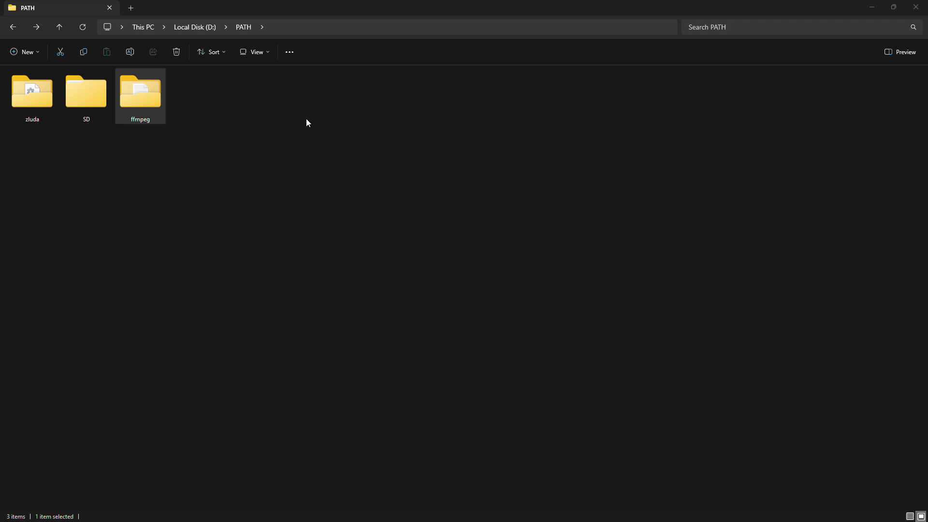
Step: Navigate into ffmpeg then bin and bring up copy options for the D:\PATH\ffmpeg\bin path
left_click(160, 122)
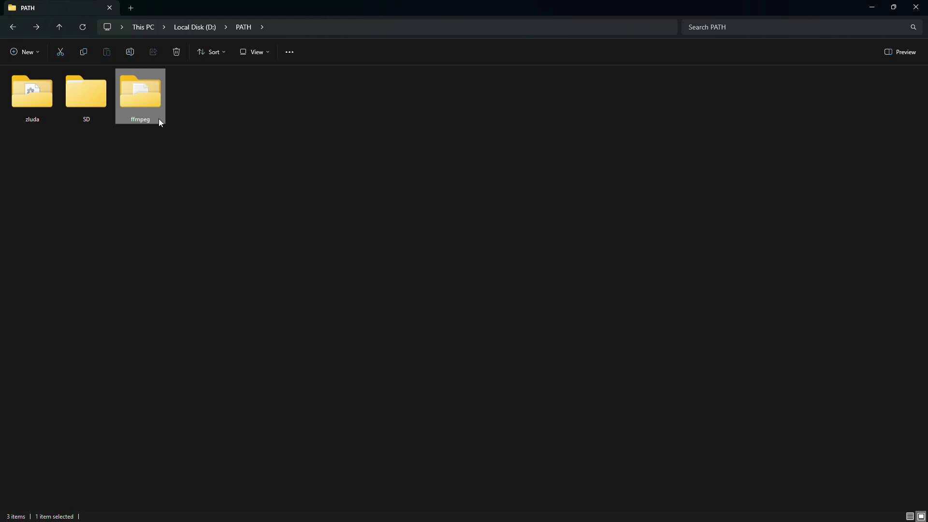
double_click(160, 121)
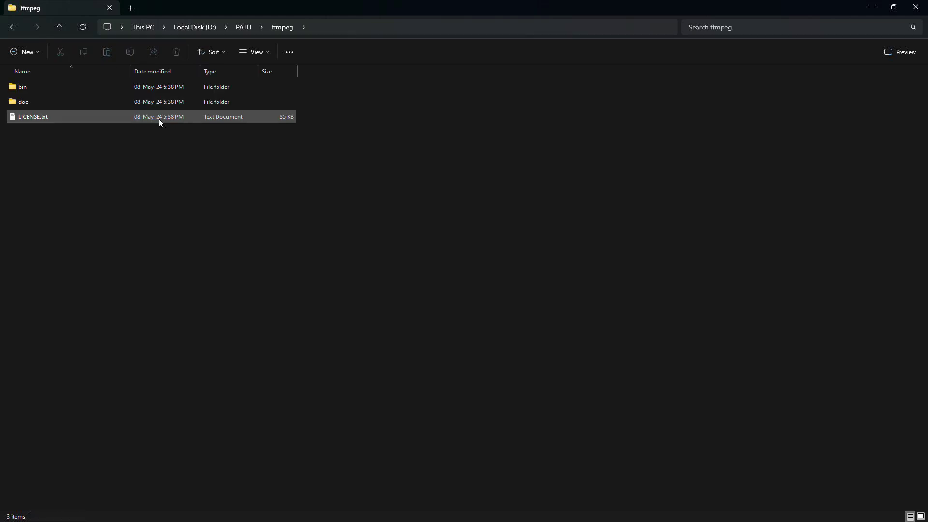
double_click(166, 92)
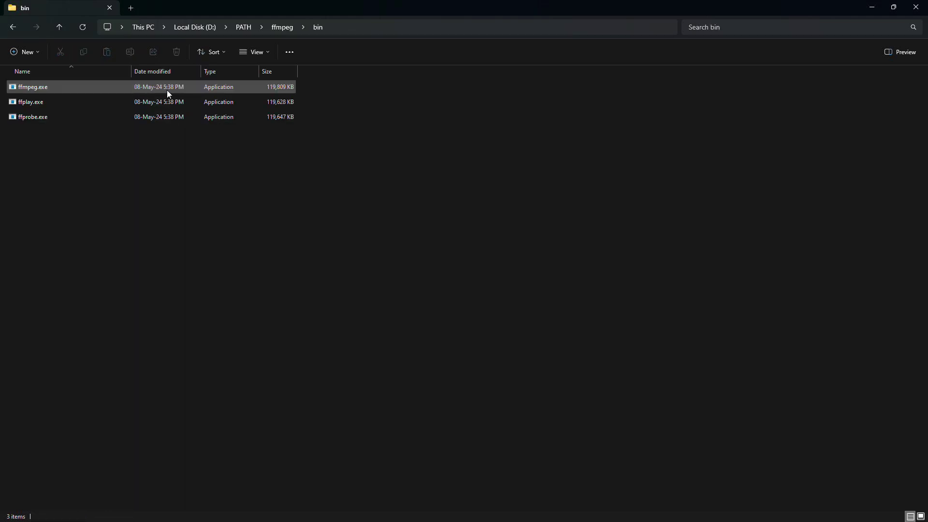
left_click(375, 27)
right_click(374, 27)
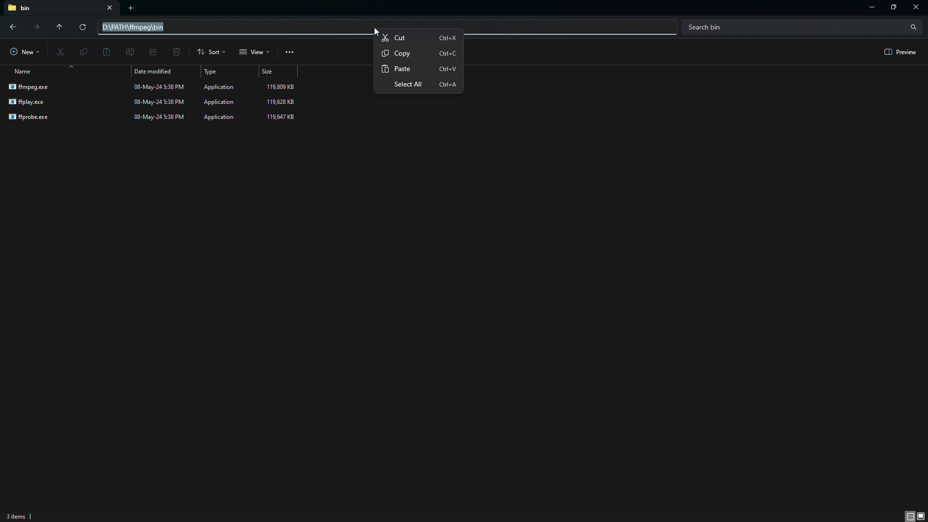
Step: Copy the bin path, then search 'environment' and open Edit the system environment variables
left_click(398, 54)
left_click(356, 509)
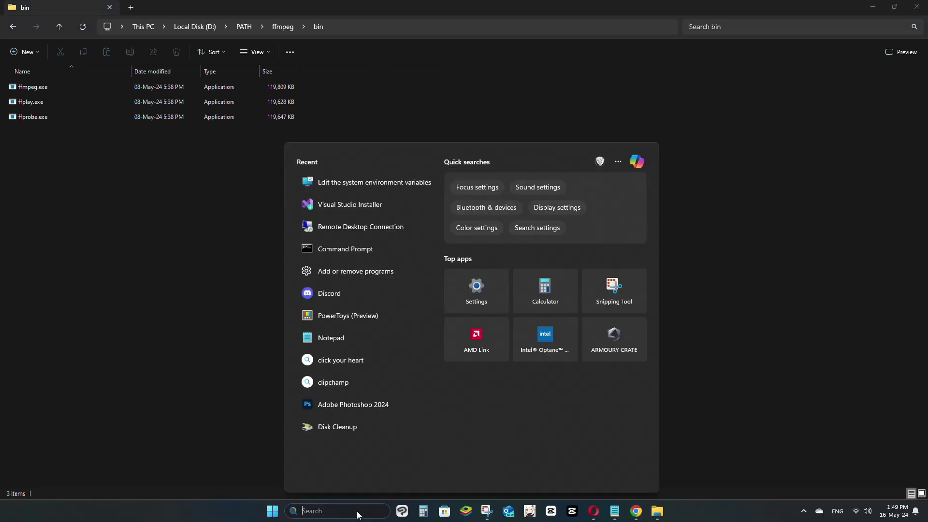
type("env")
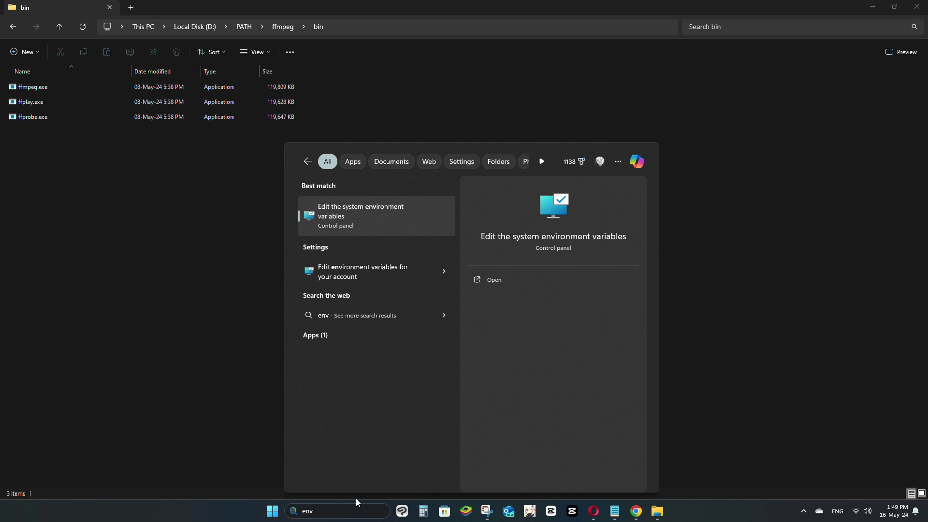
type("ironment")
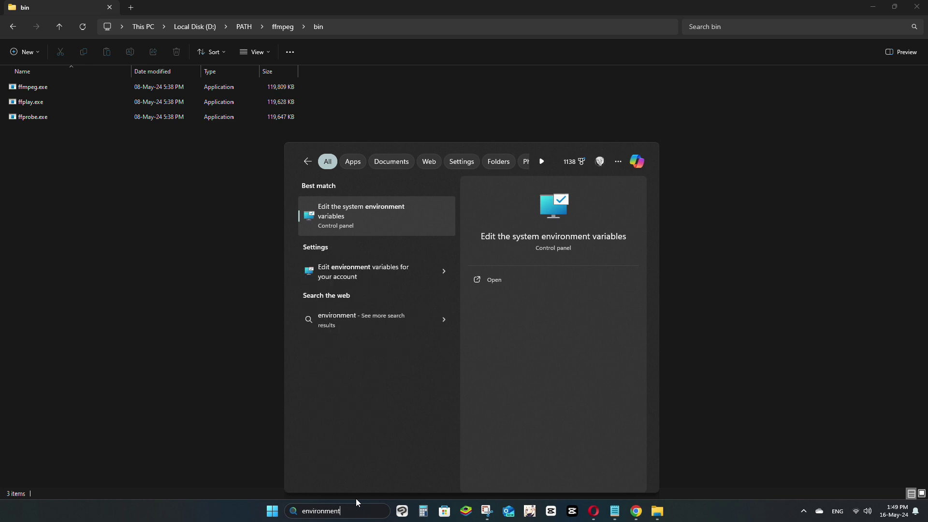
left_click(346, 220)
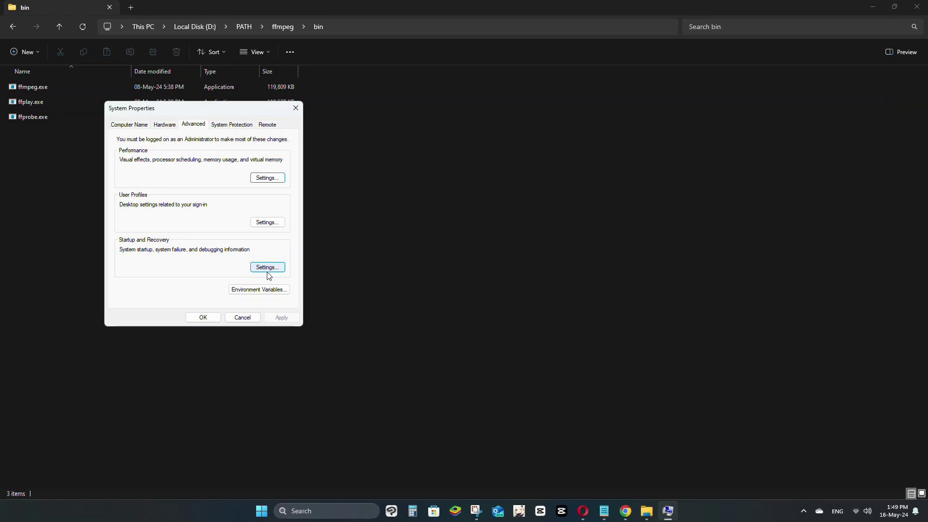
Step: Add a new system Path entry with the pasted D:\PATH\ffmpeg\bin and confirm
left_click(264, 290)
scroll(366, 304, "down", 6)
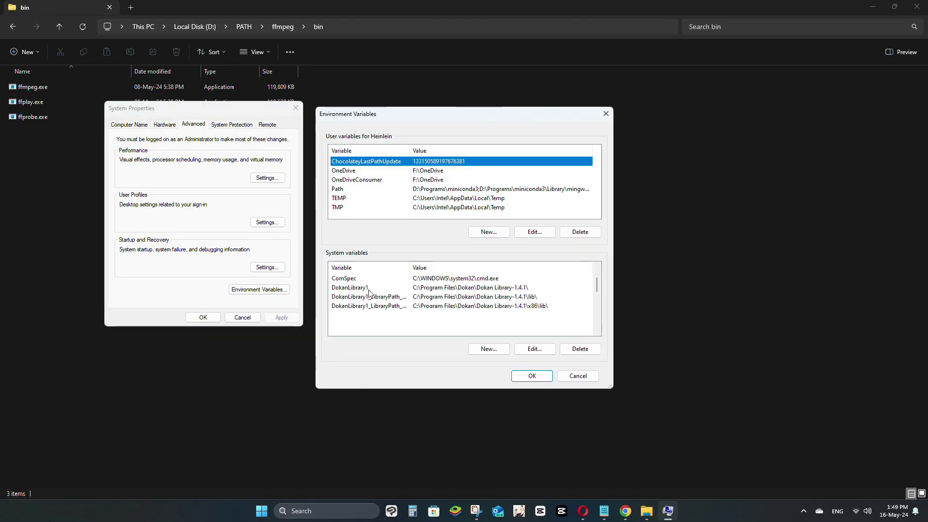
scroll(366, 303, "down", 1)
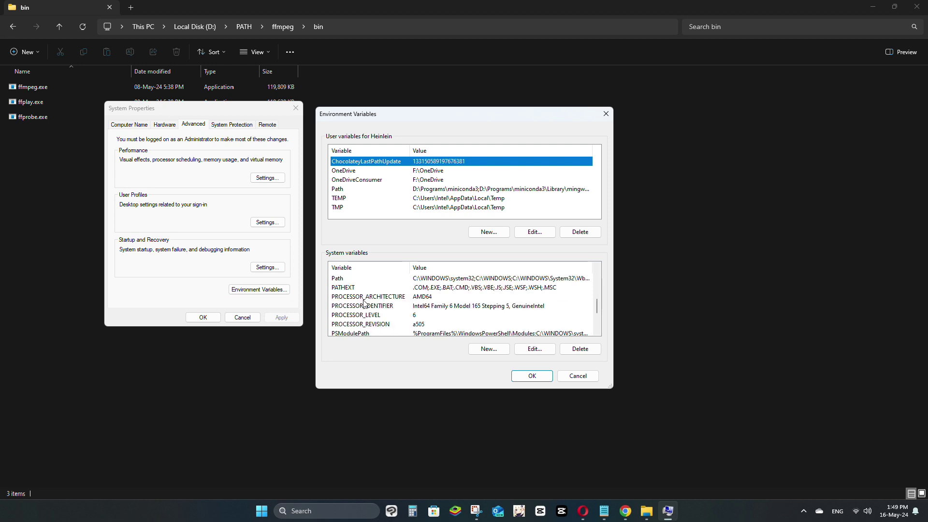
left_click(359, 279)
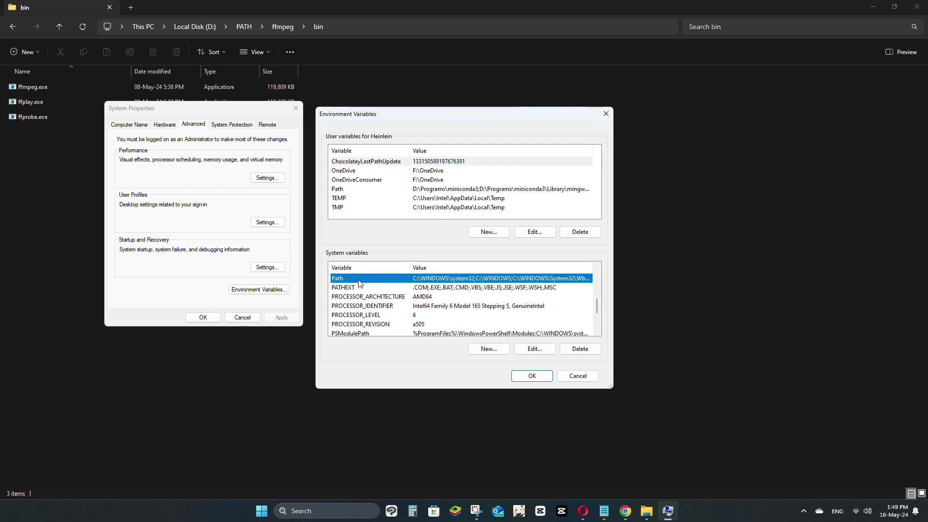
double_click(359, 284)
left_click(562, 157)
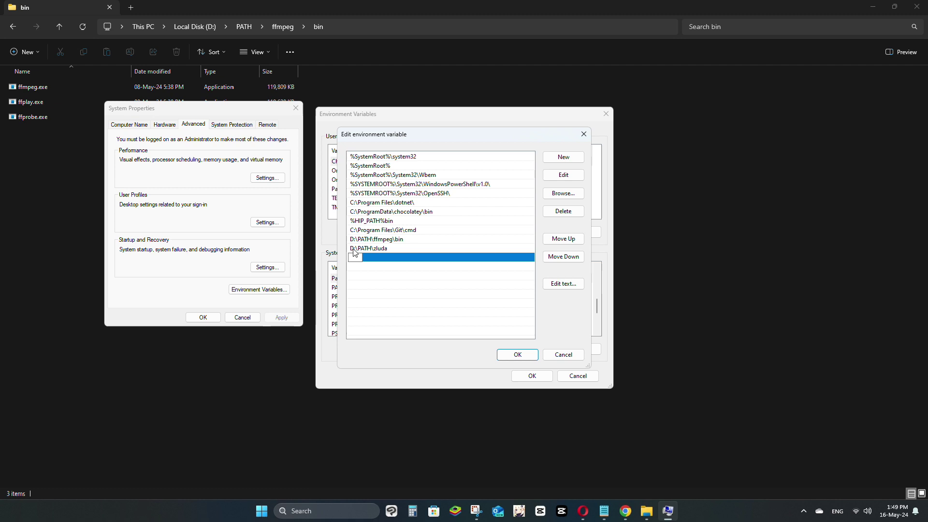
key("ctrl+v")
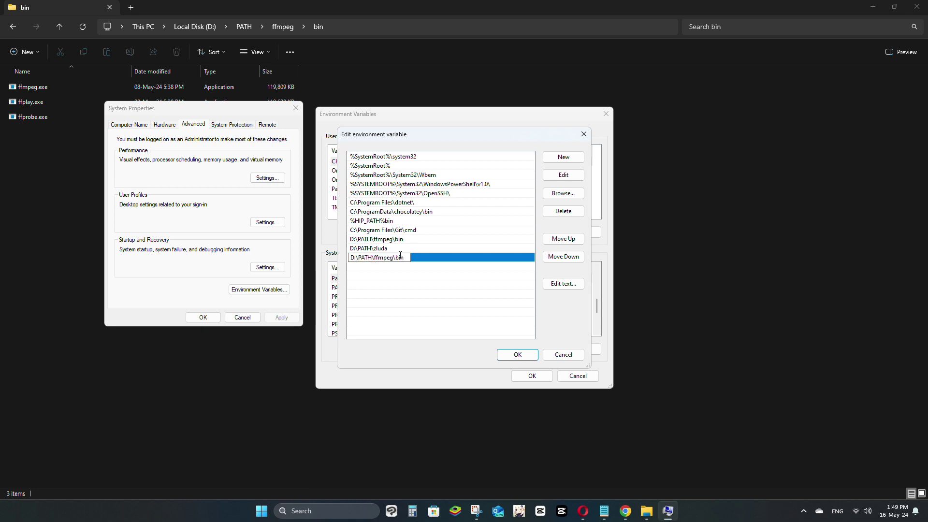
left_click(430, 261)
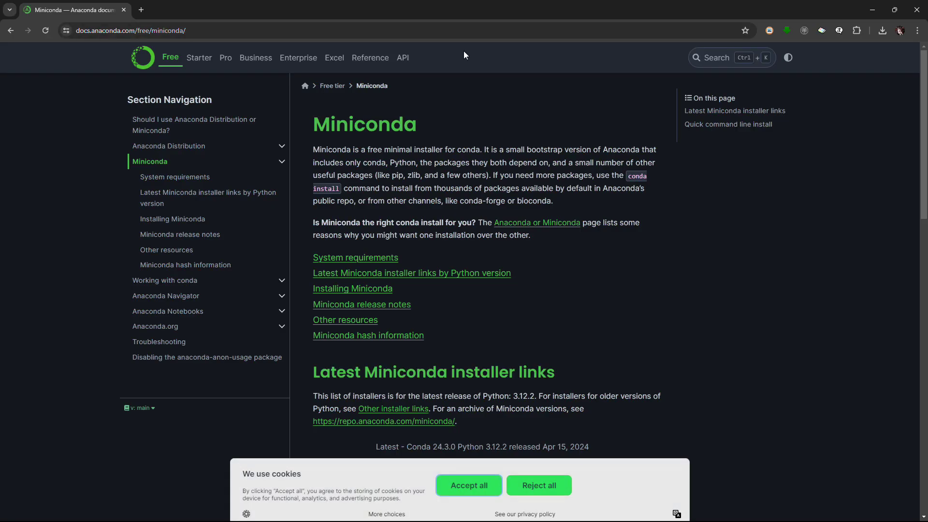
Step: Start downloading the Miniconda3 Windows 64-bit installer from the Miniconda docs page
scroll(523, 97, "down", 3)
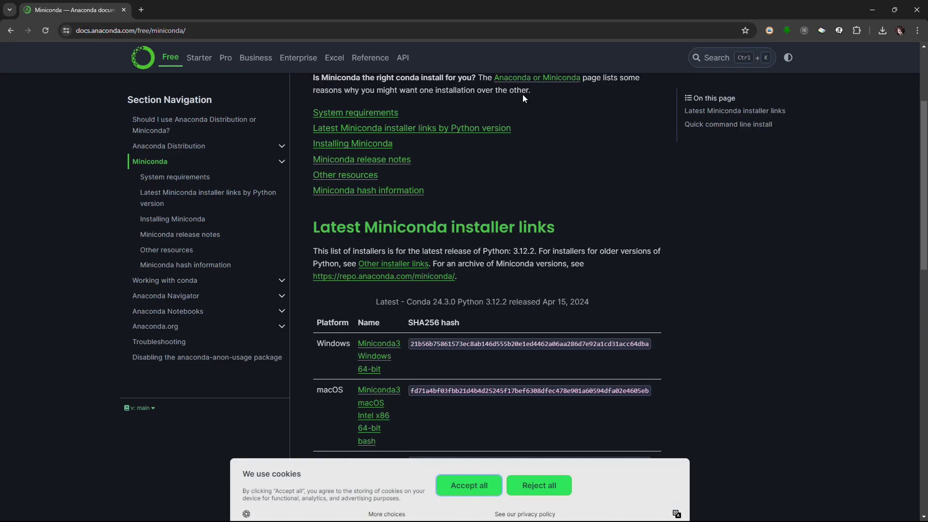
scroll(523, 95, "down", 5)
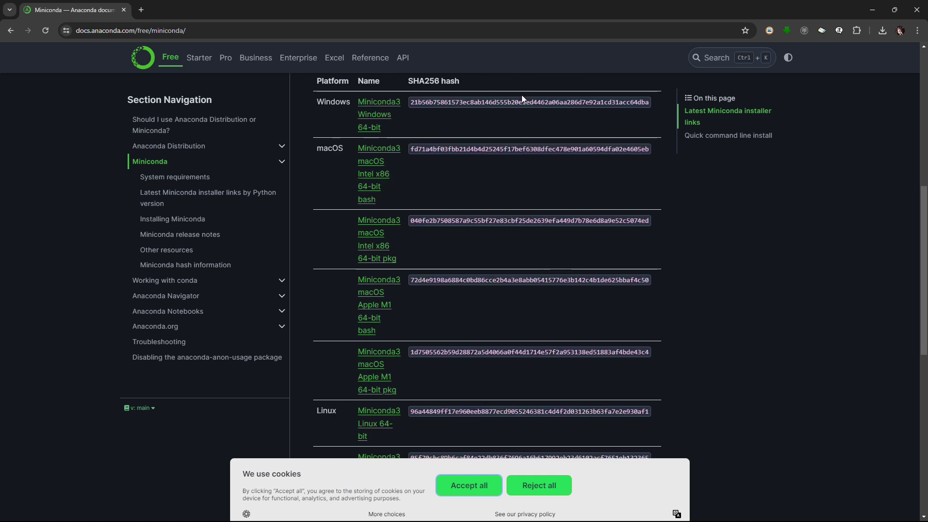
left_click(394, 105)
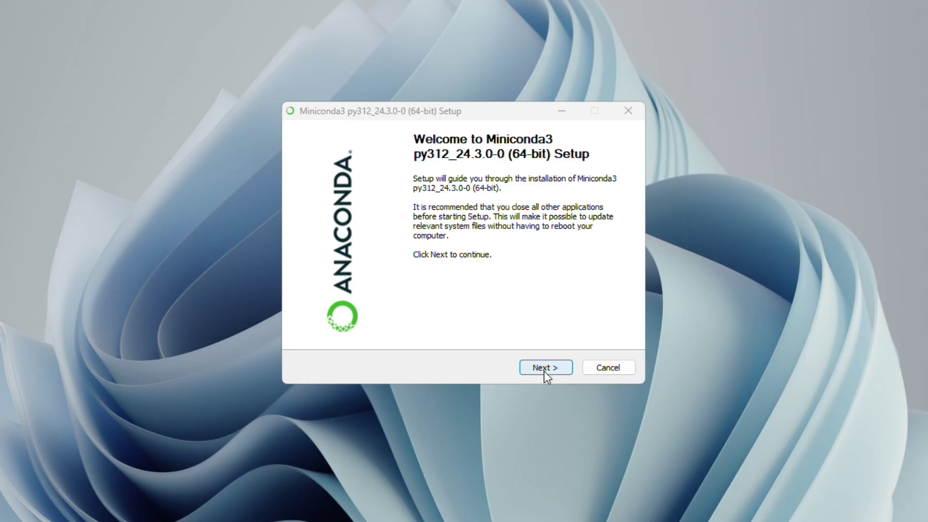
Step: Save the Miniconda installer and run setup for the current user in the default folder
left_click(543, 370)
left_click(543, 370)
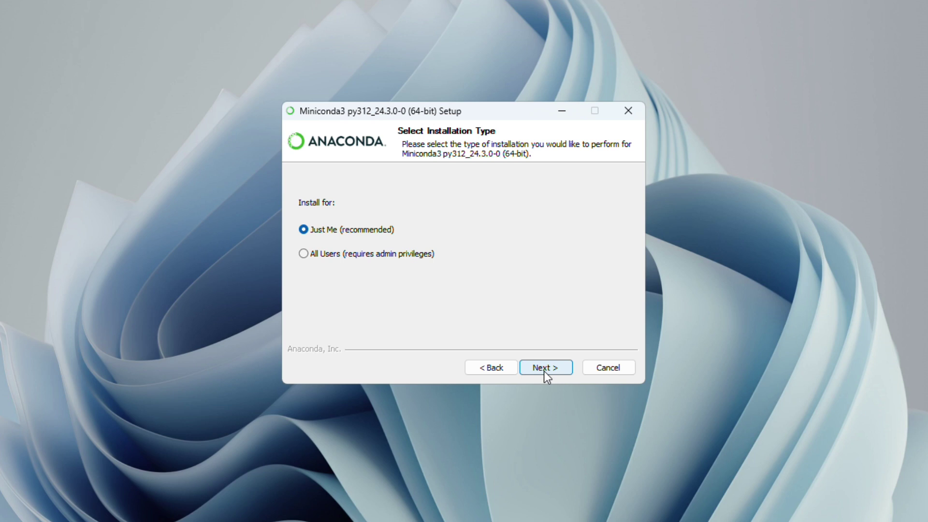
left_click(544, 370)
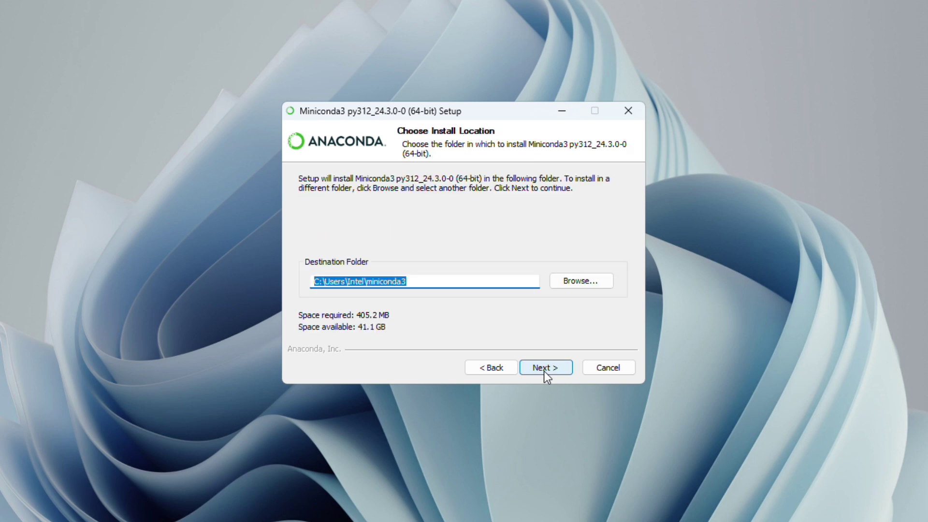
left_click(544, 370)
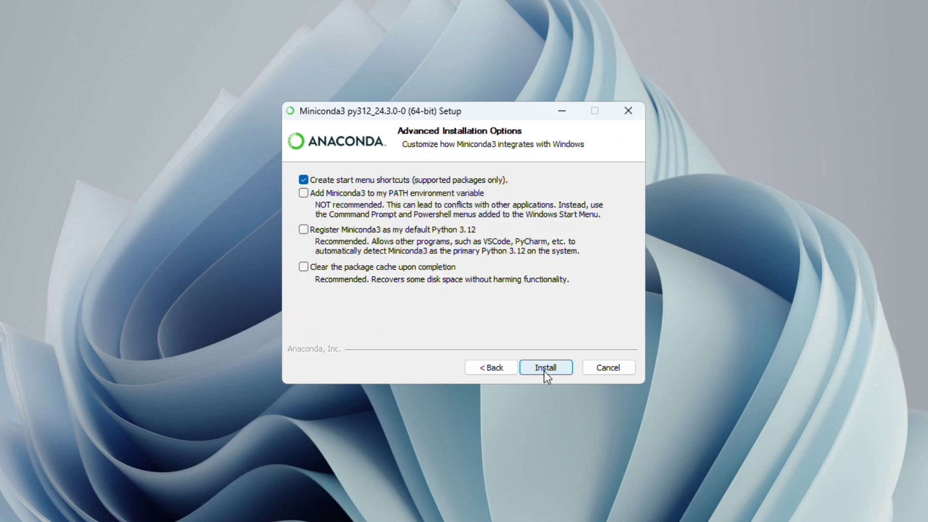
Step: Enable Add to PATH, register as default Python 3.12, and clear the package cache after installing
left_click(352, 190)
left_click(343, 234)
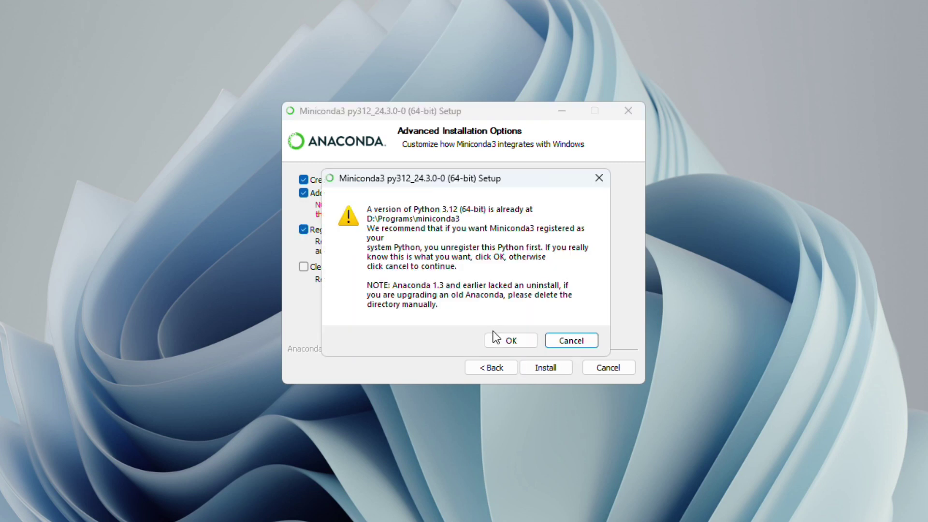
left_click(500, 339)
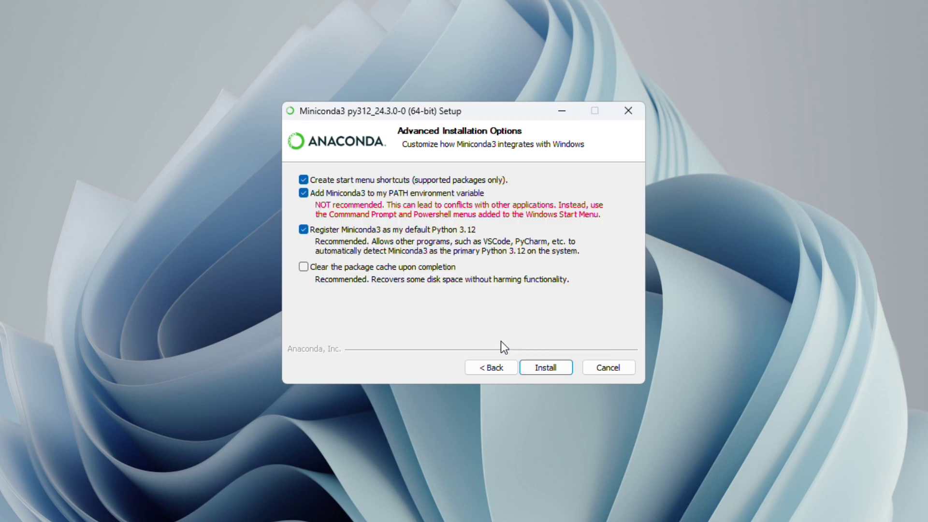
left_click(324, 271)
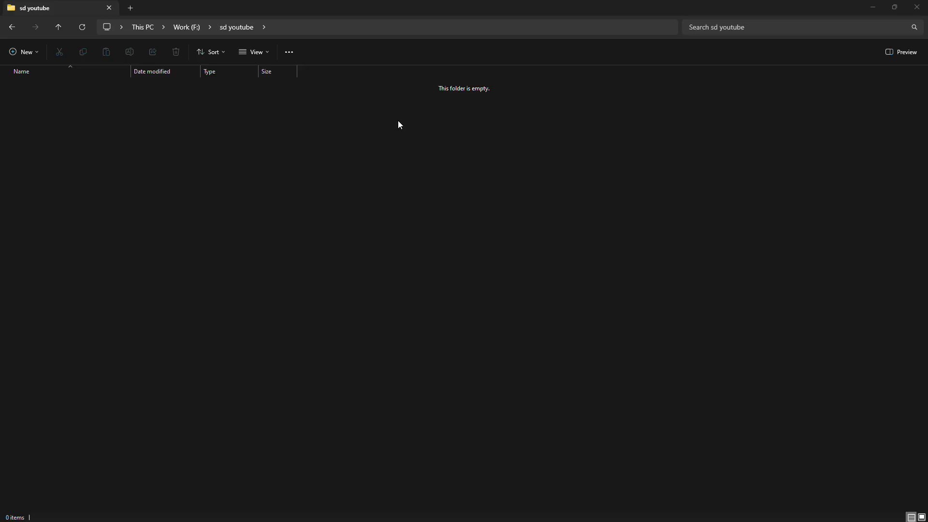
left_click(361, 28)
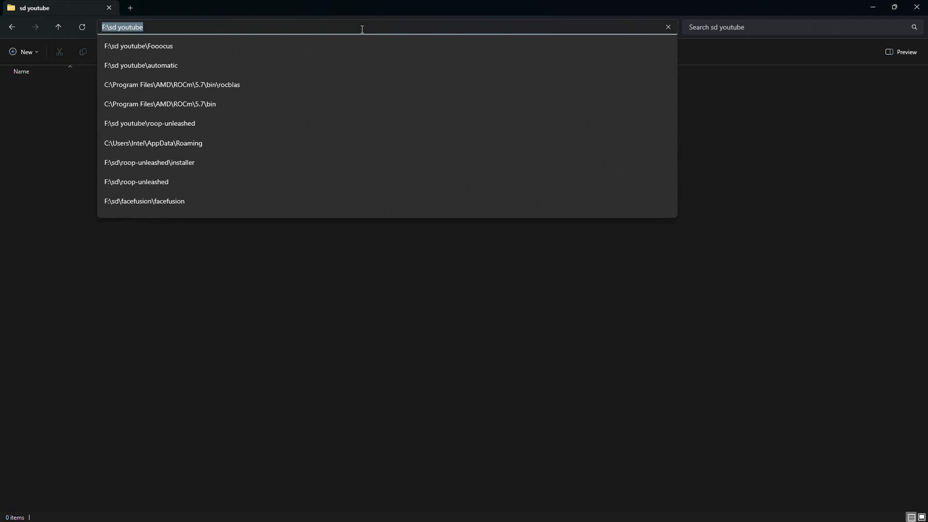
Step: Open Command Prompt in sd youtube, create the Python 3.9 conda environment ru, and activate it
type("cmd")
key("Return")
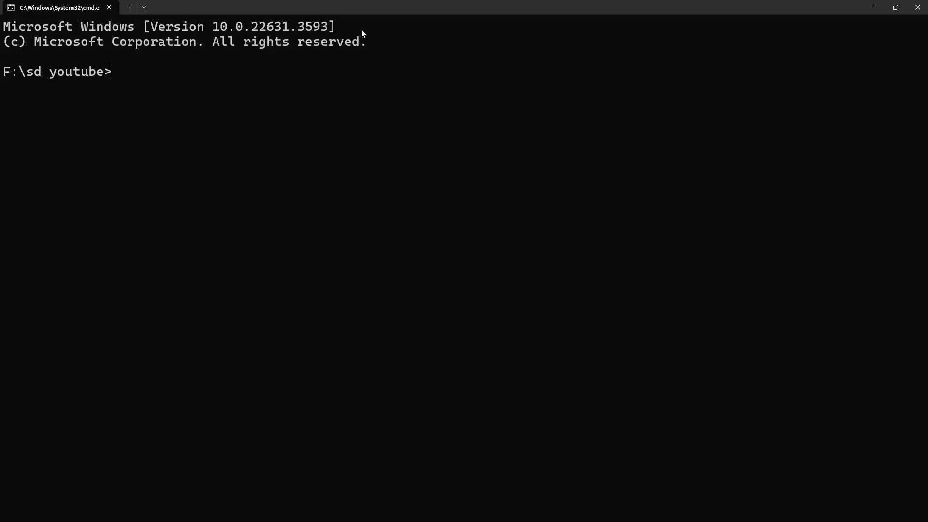
key("ctrl+v")
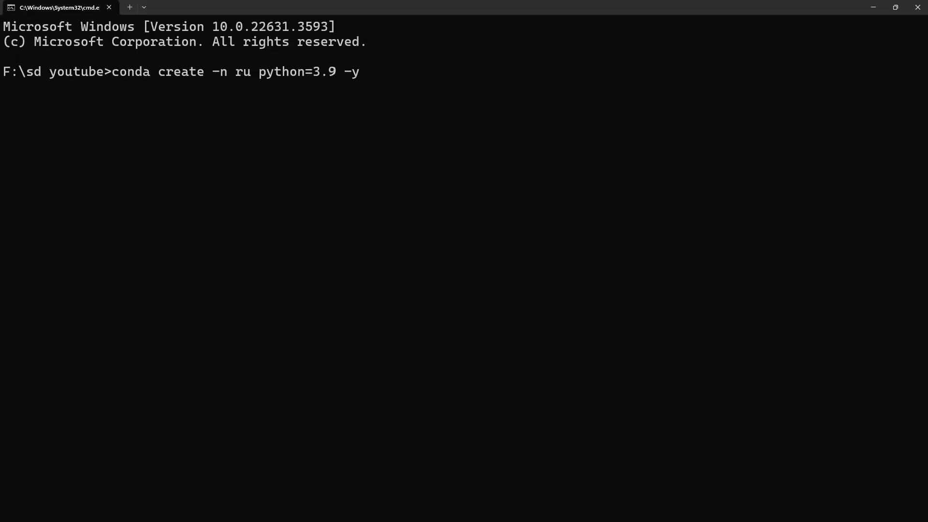
key("Return")
type("conda ")
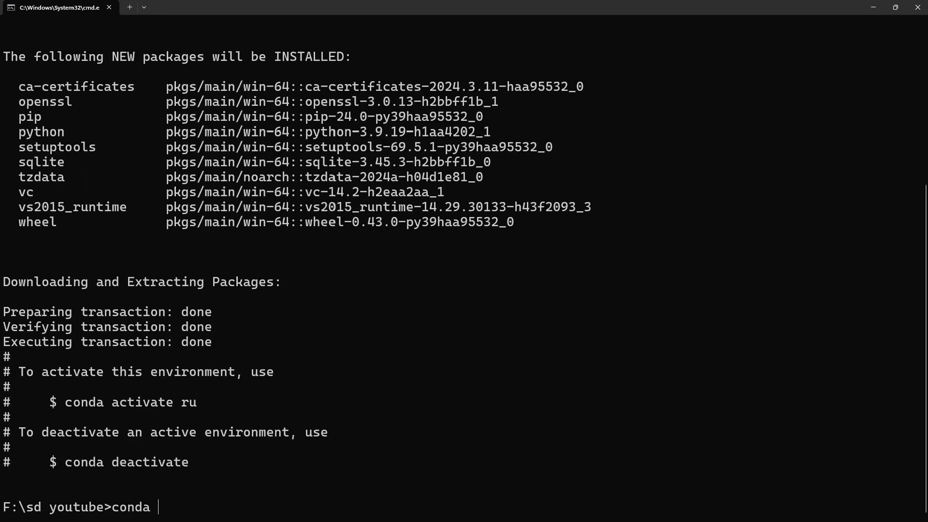
type("activate ru")
key("Return")
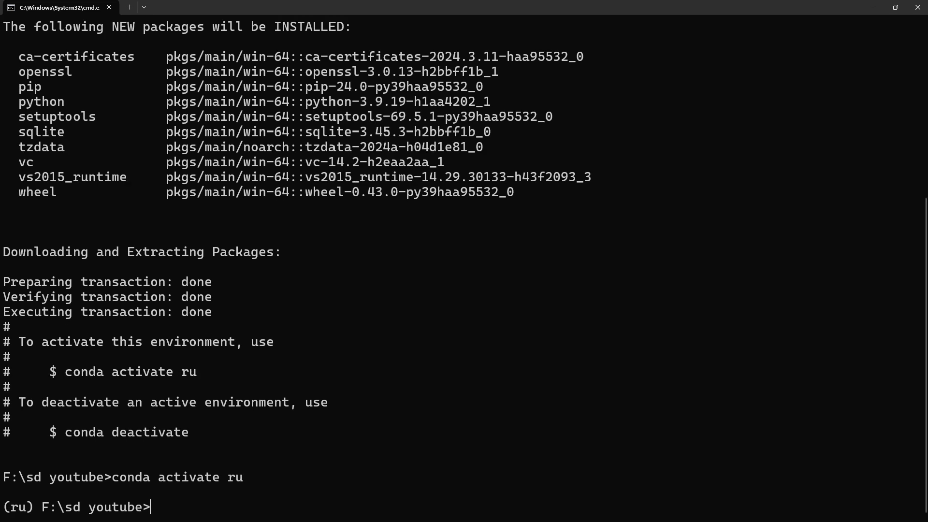
Step: Clone roop-unleashed, enter its folder, and pip install its requirements
type("git clone https://github.com/C0untFloyd/roop-unleashed && cd roop-unleashed")
key("Return")
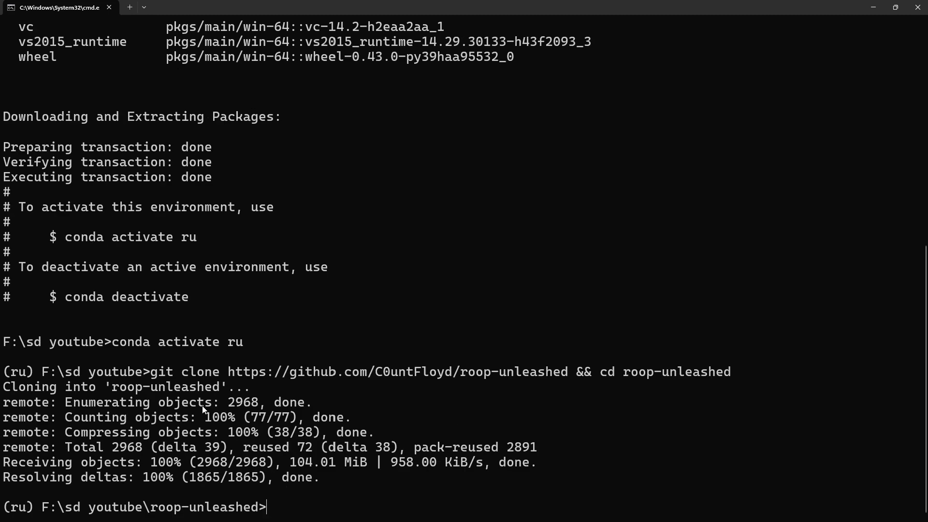
type("pip install -r requirements.txt && pip install onnxruntime-directml==1.15.1")
key("Return")
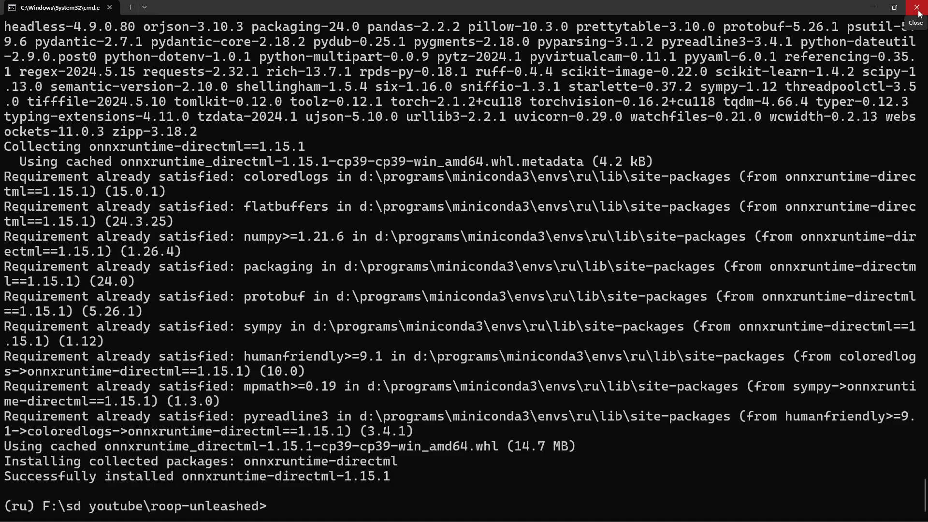
Step: Close Command Prompt and paste 'call conda activate ru' and 'python run.py' into Notepad
left_click(917, 9)
left_click(372, 72)
type("call conda activate ru python run.py")
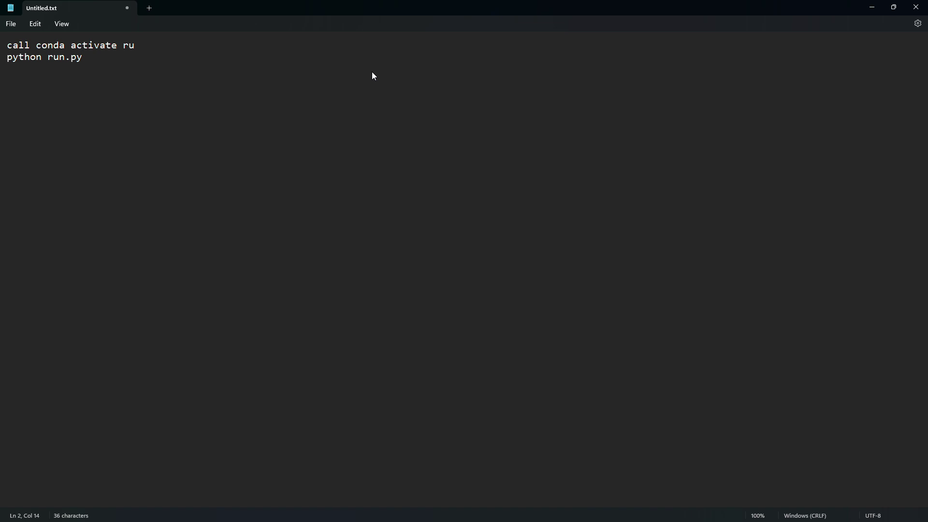
Step: Save the Notepad script as run.bat in the roop-unleashed folder
left_click(18, 24)
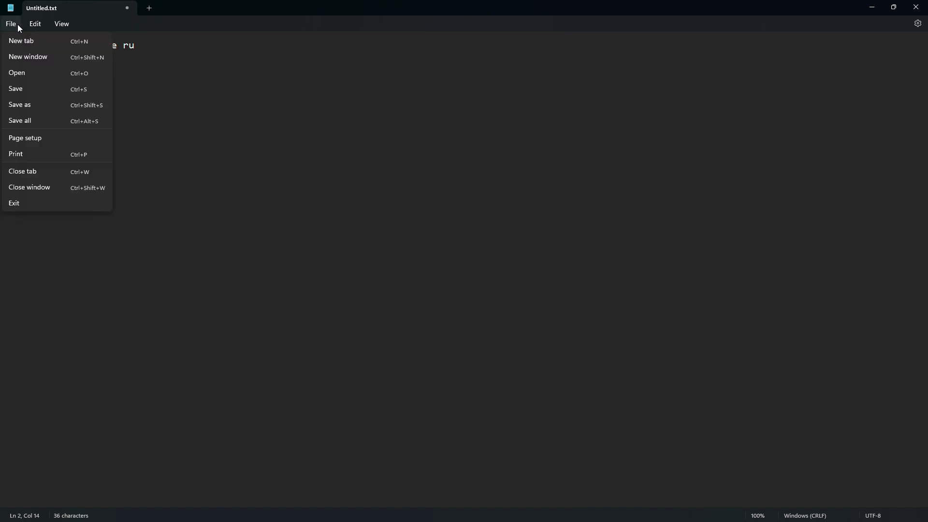
left_click(33, 103)
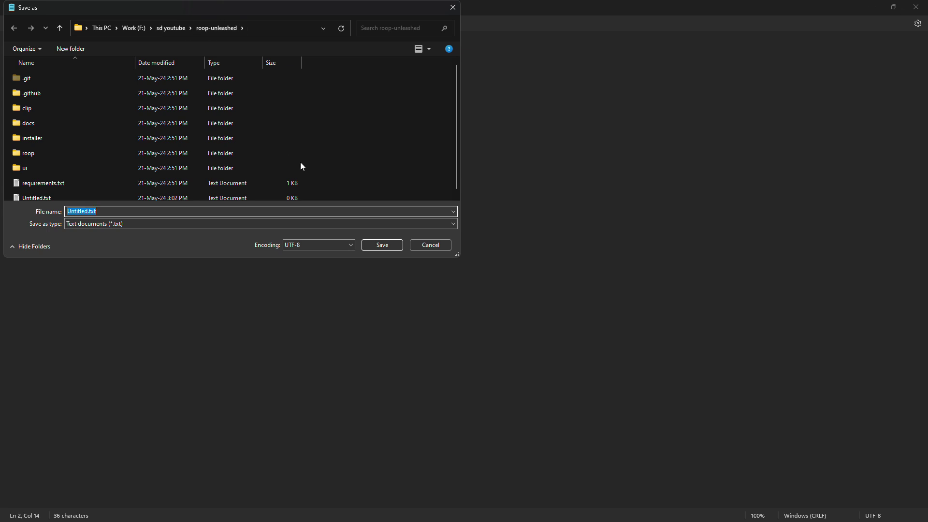
type("run.bat")
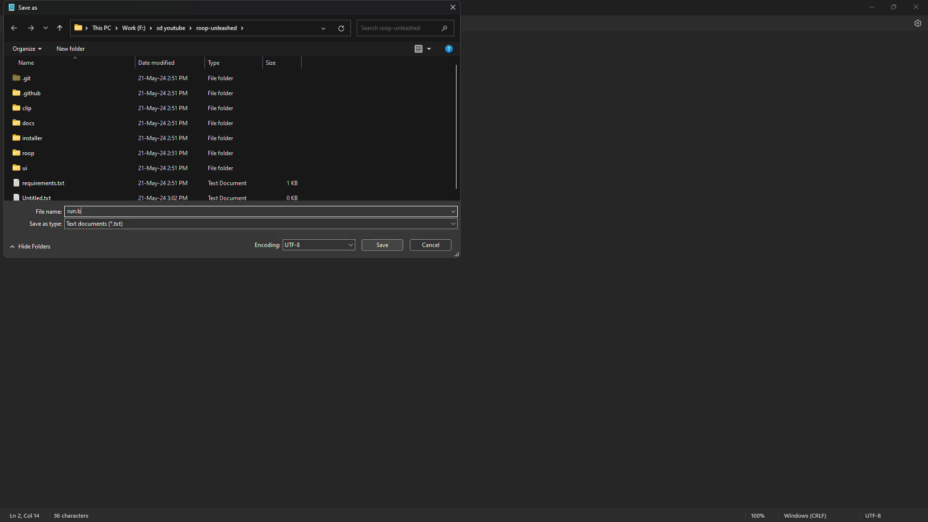
left_click(382, 245)
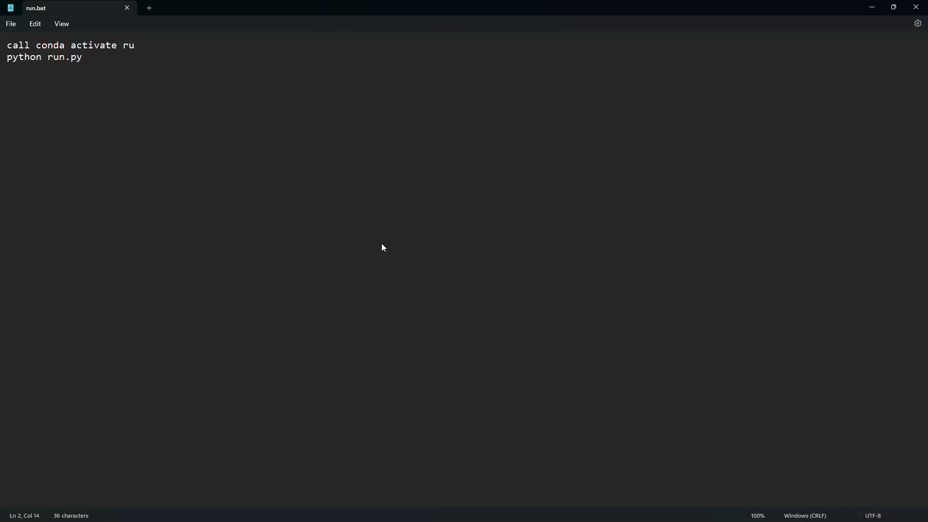
key("alt+Tab")
left_click(82, 85)
Step: Open the roop-unleashed folder and run run.bat to launch the app at 127.0.0.1:7860
double_click(82, 89)
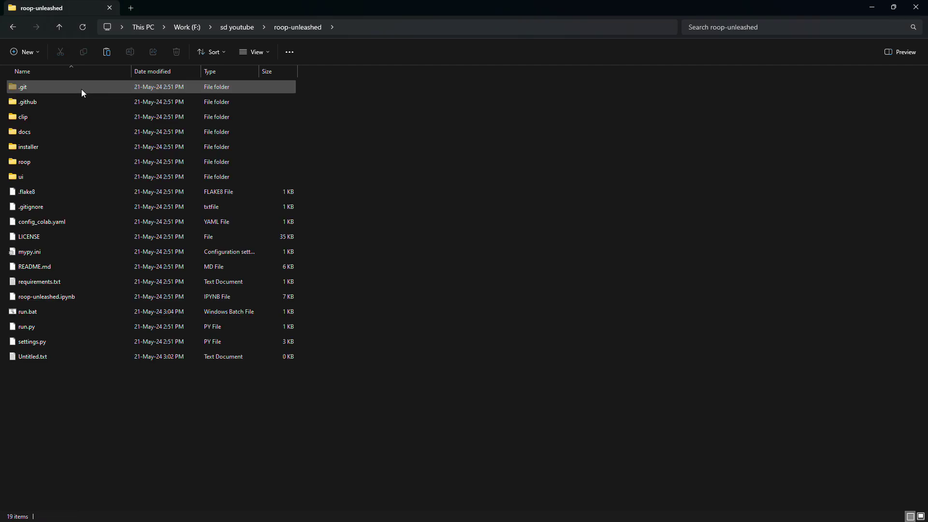
double_click(45, 311)
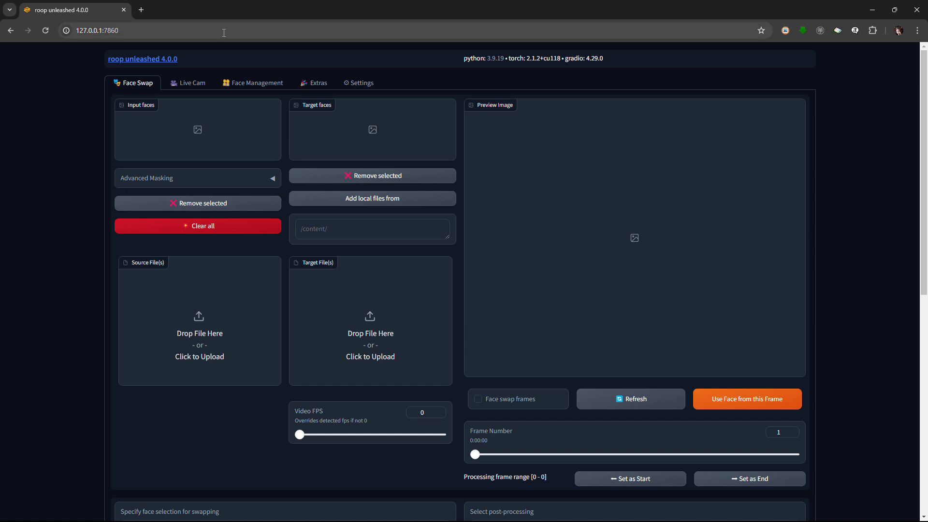
Step: Upload the Mona Lisa jpg as source face and pexels-bernard-lee-406459-1073567.jpg as target
left_click(185, 327)
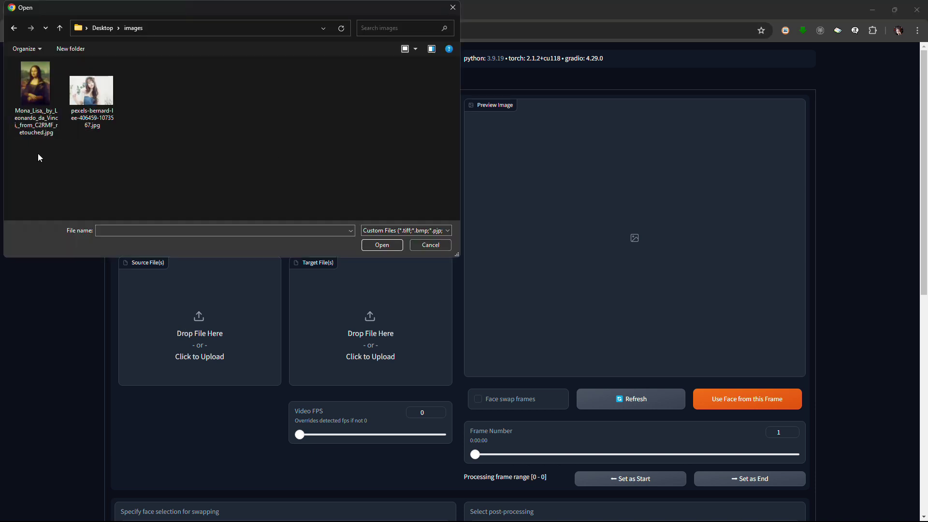
double_click(36, 95)
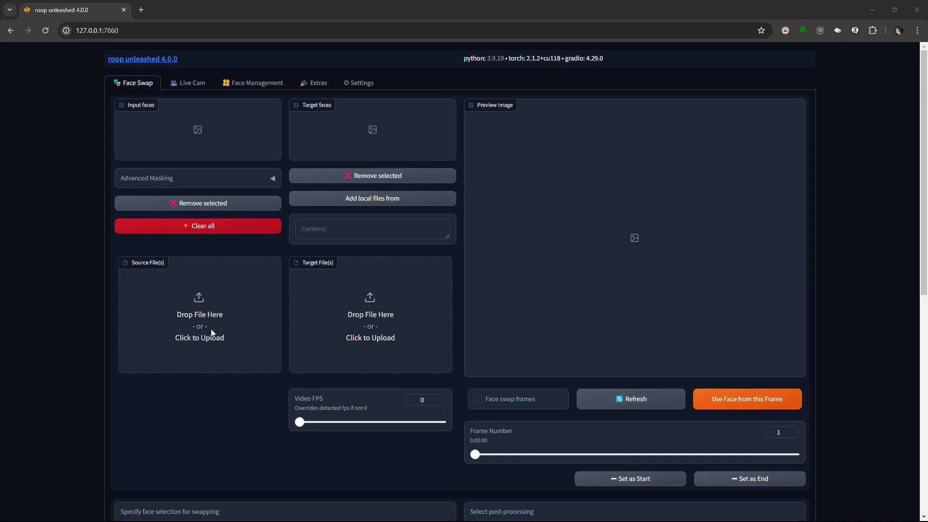
left_click(211, 330)
double_click(36, 88)
left_click(369, 304)
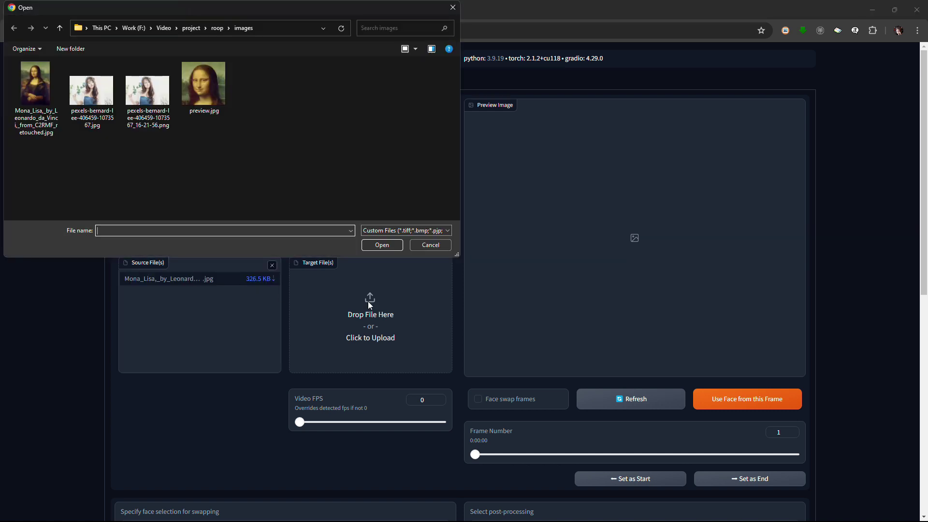
double_click(97, 91)
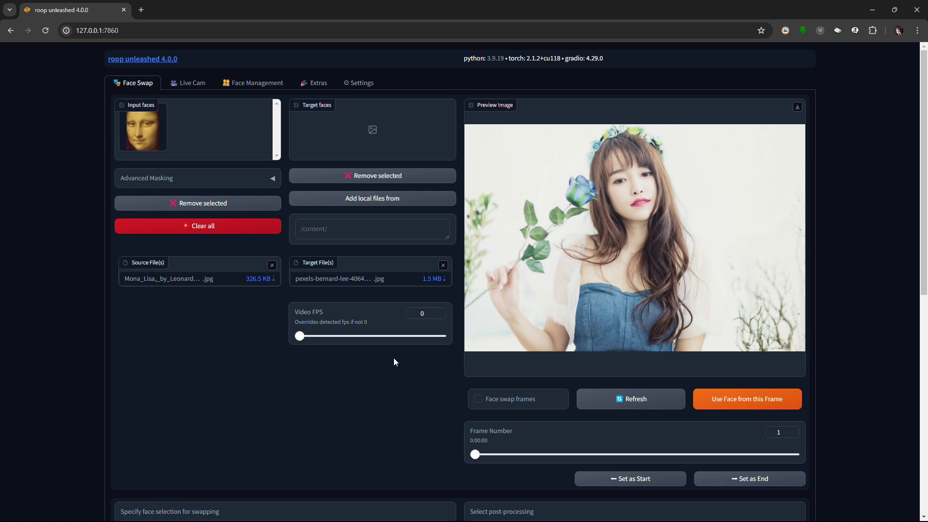
Step: Choose GFPGAN as the post-processing enhancer and start the face swap
scroll(394, 360, "down", 1)
scroll(623, 420, "down", 3)
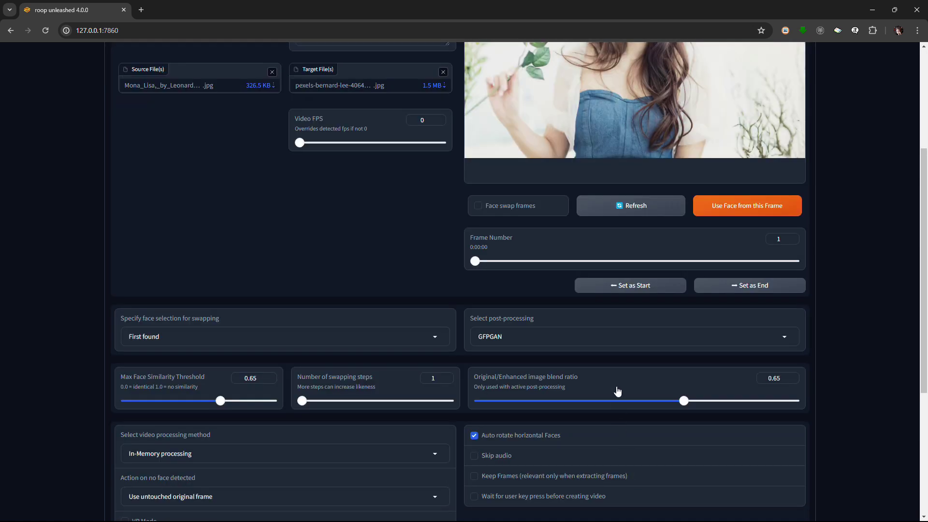
left_click(624, 336)
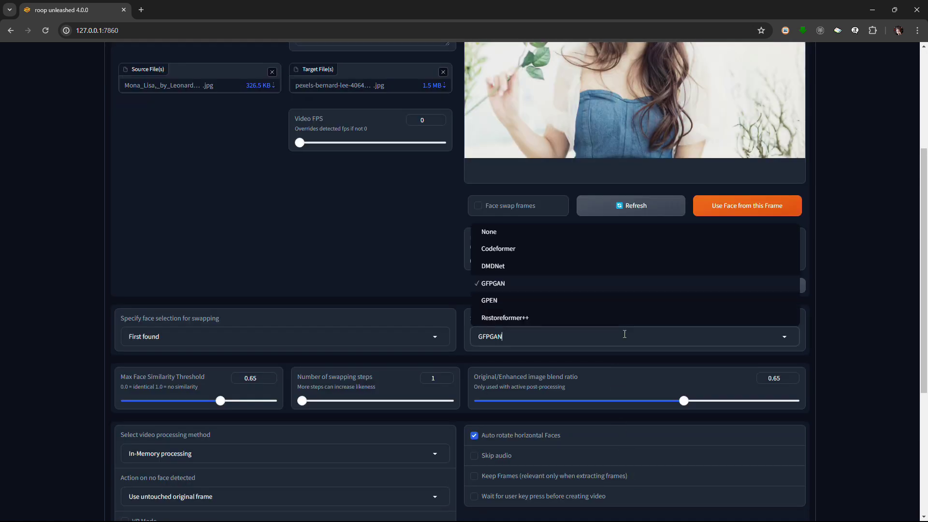
left_click(599, 285)
scroll(554, 353, "down", 2)
scroll(555, 353, "down", 1)
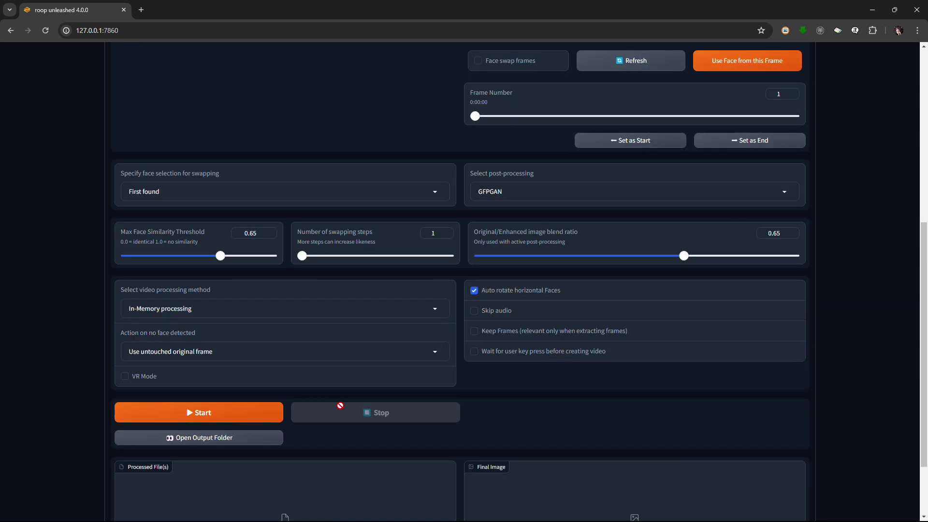
left_click(241, 413)
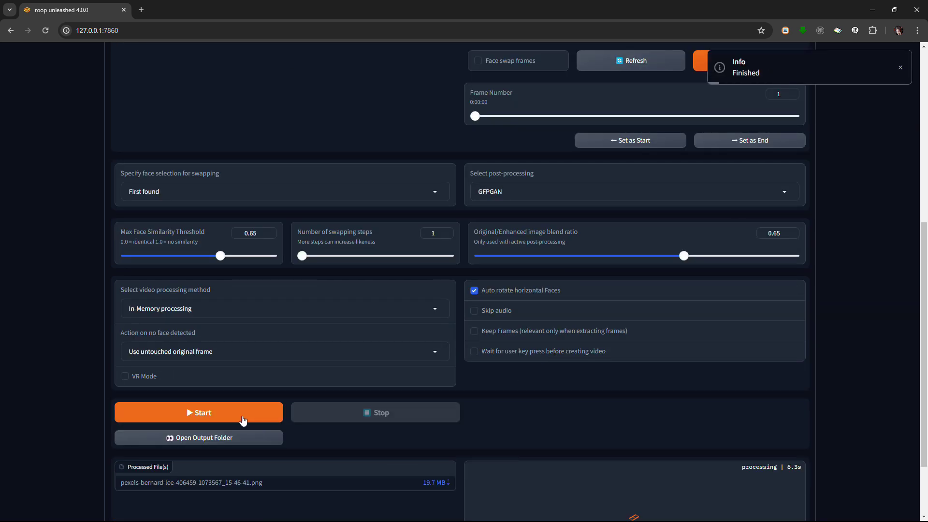